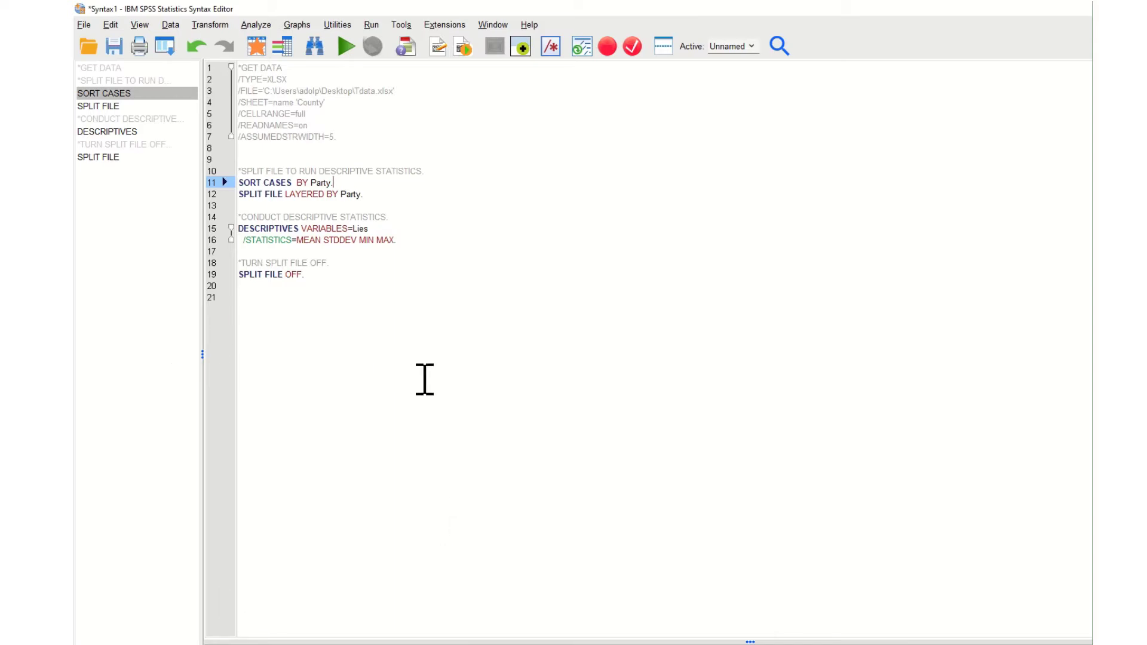
left_click(354, 173)
left_click(355, 138)
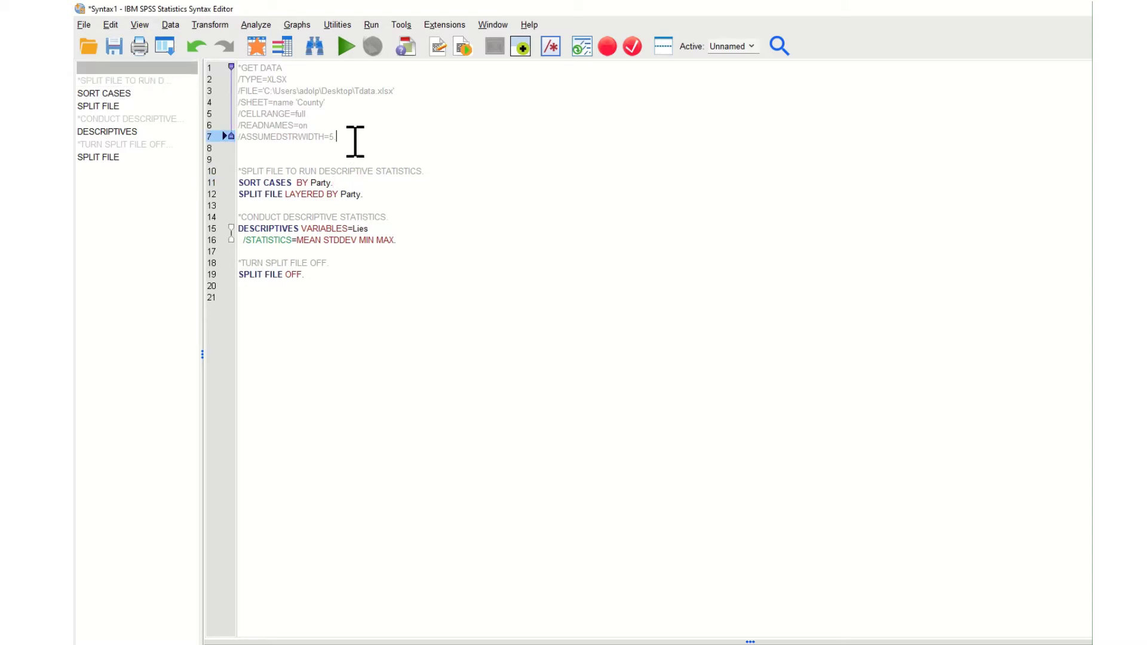
left_click_drag(355, 142, 239, 72)
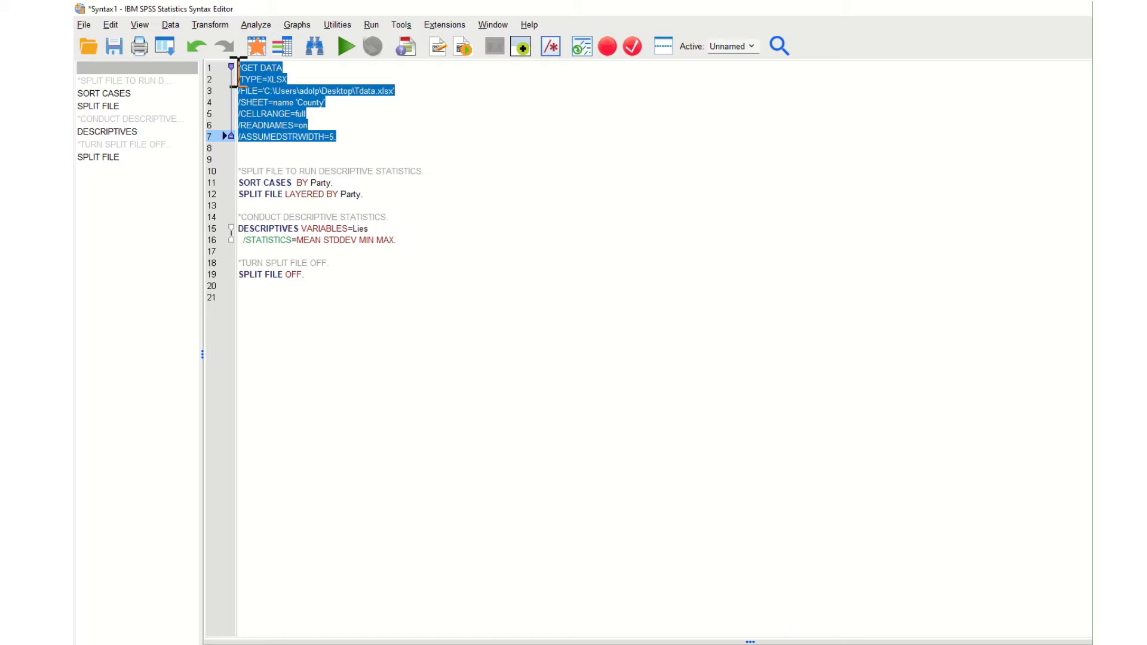
Run the SORT CASES BY Party and SPLIT FILE LAYERED BY Party commands to split the dataset by party
left_click(369, 196)
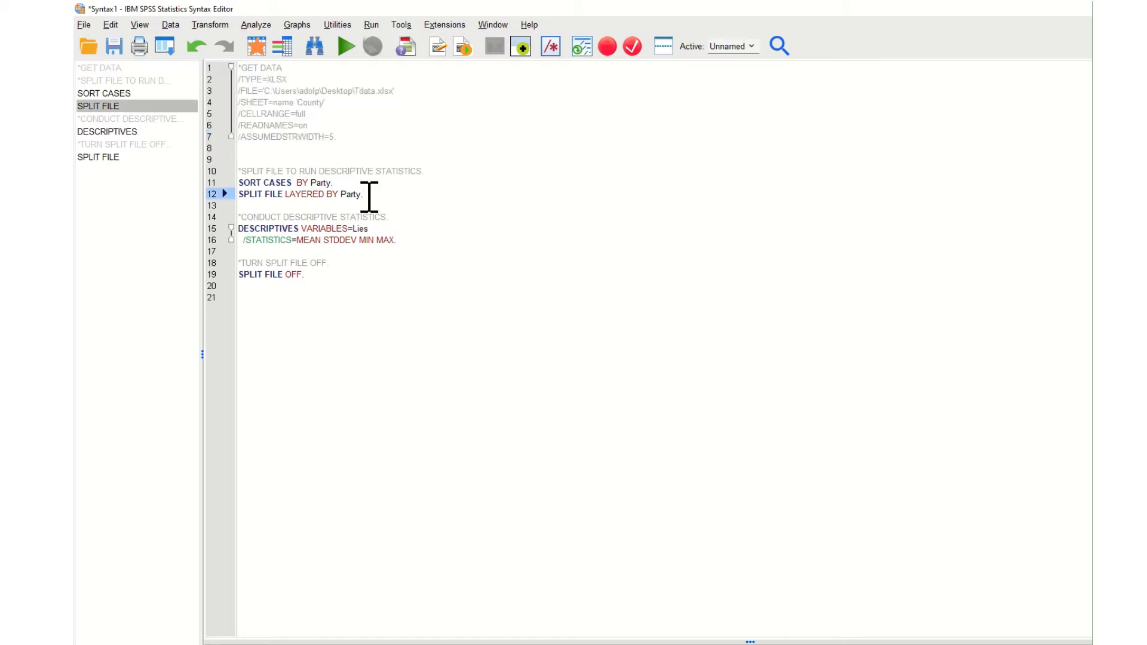
mouse_move(370, 197)
left_mouse_down()
mouse_move(241, 171)
mouse_move(238, 183)
left_mouse_up()
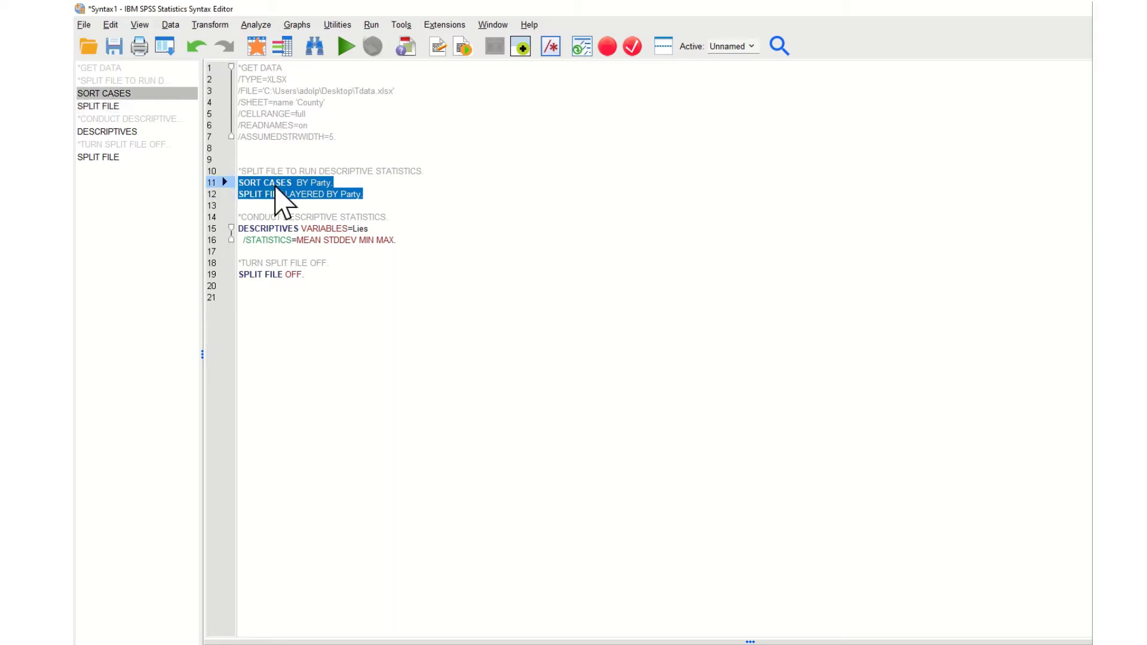
left_click(282, 184)
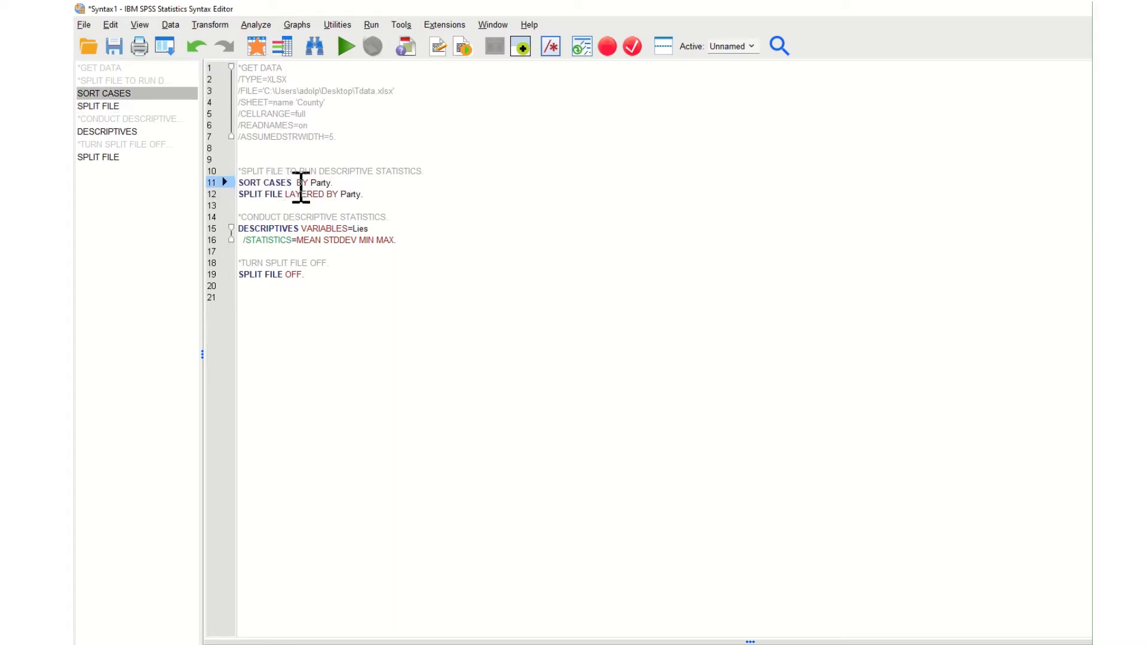
left_click_drag(293, 184, 333, 182)
left_click(311, 182)
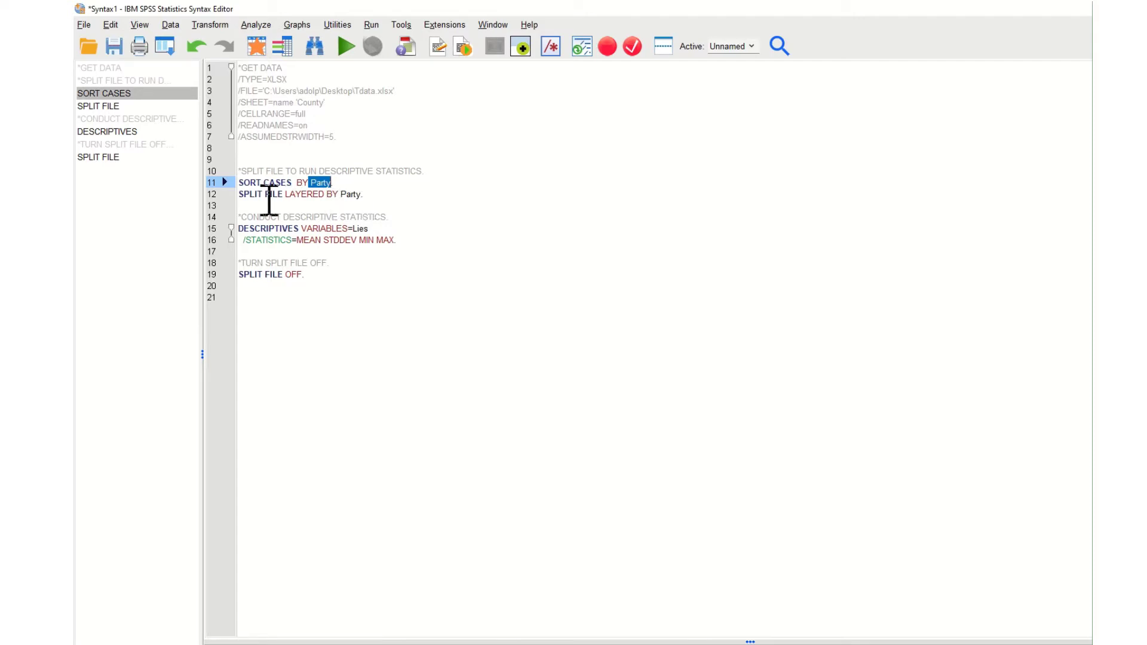
left_click_drag(239, 197, 281, 200)
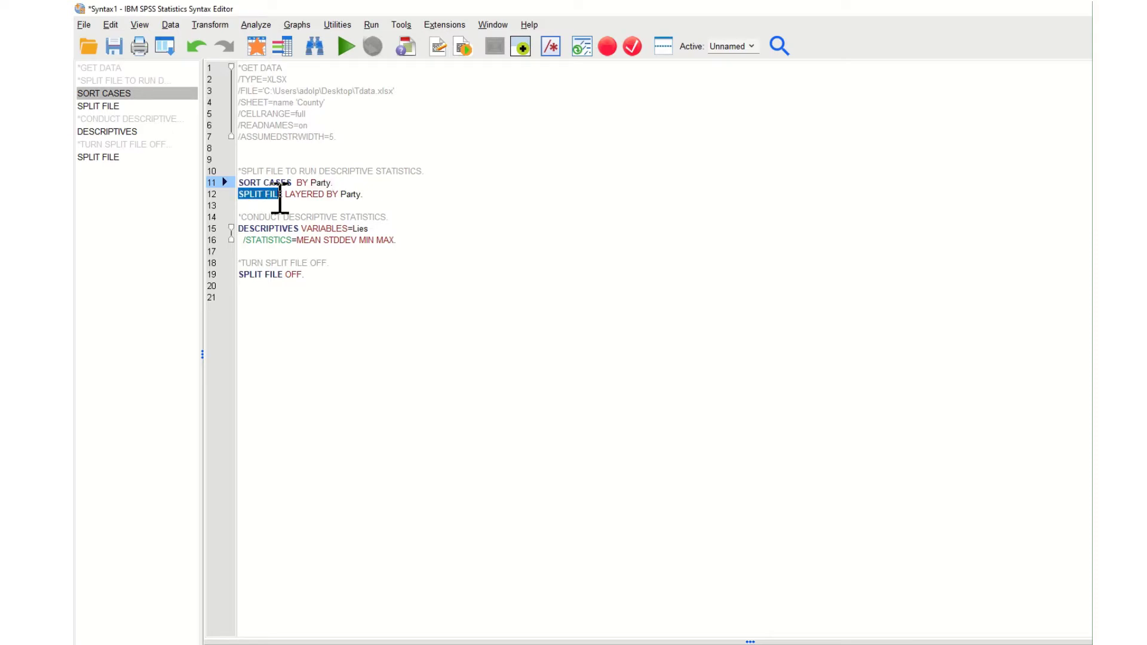
left_click(367, 195)
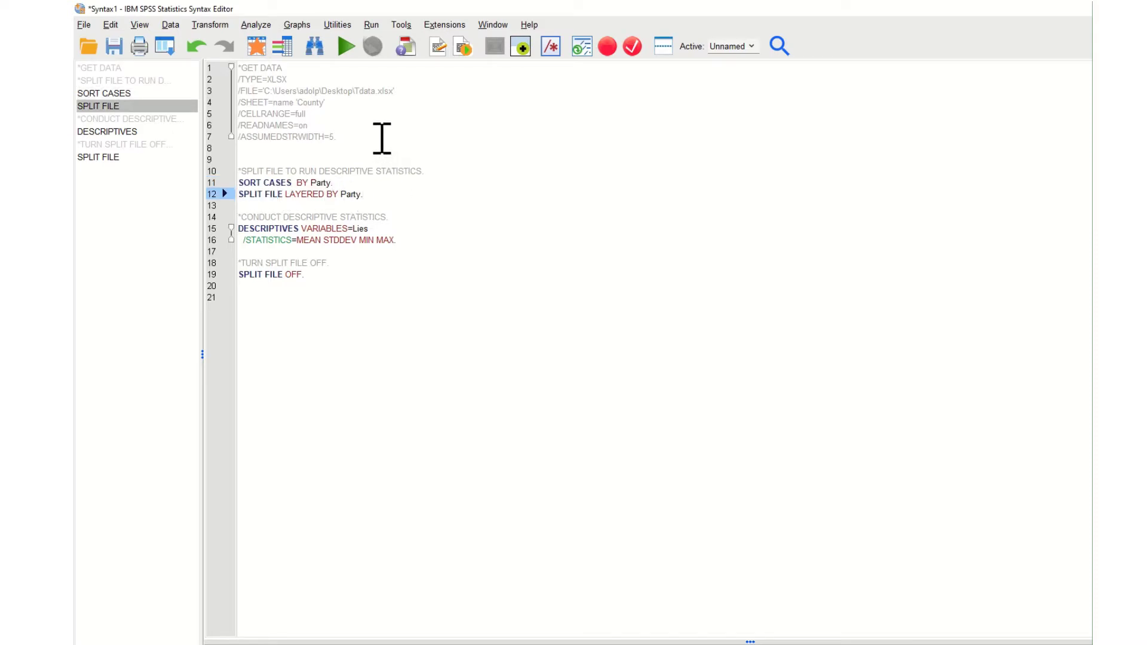
left_click(348, 52)
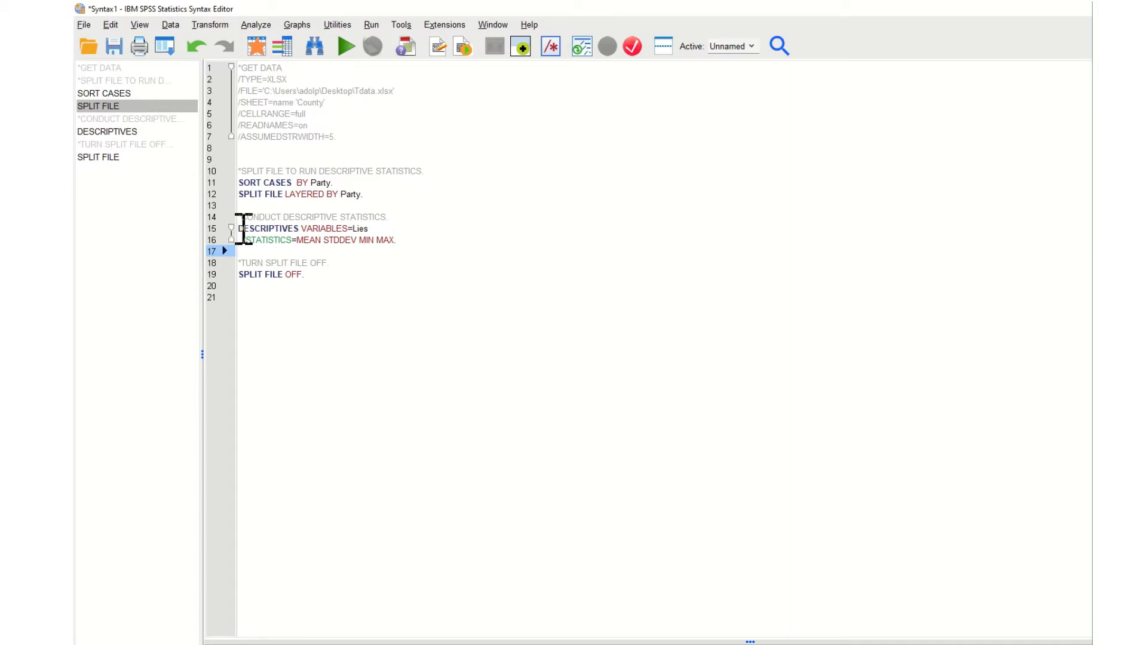
Run the DESCRIPTIVES command on the Lies variable with mean, standard deviation, minimum and maximum for the split groups
double_click(359, 229)
left_click(273, 248)
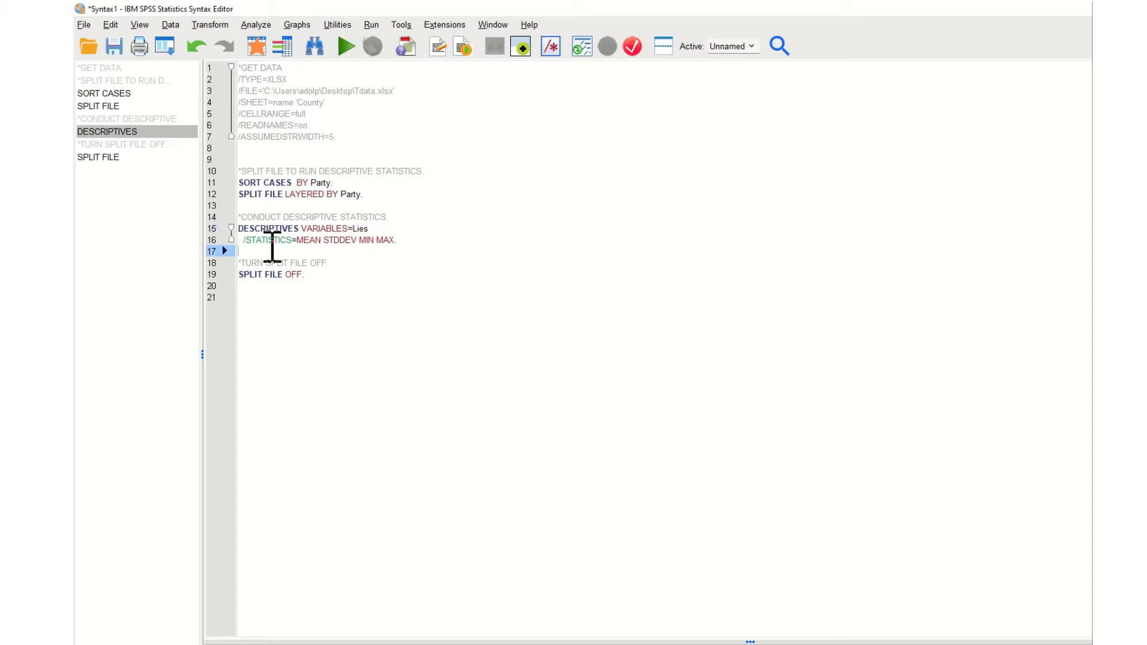
left_click(309, 242)
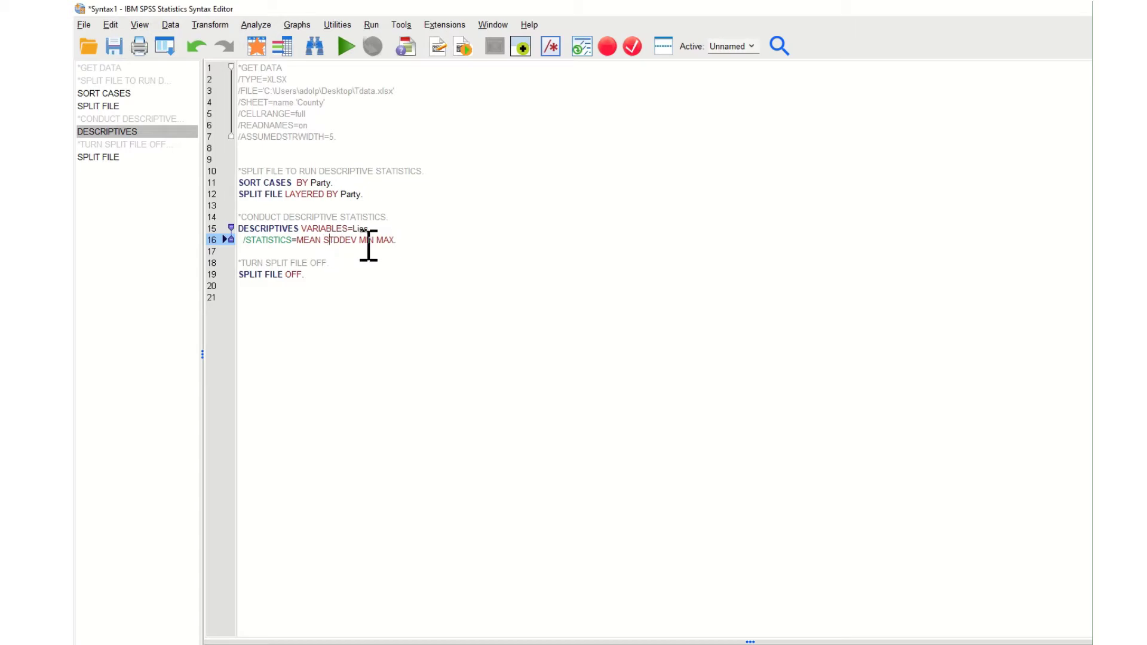
left_click(384, 240)
left_click(404, 242)
left_click(350, 50)
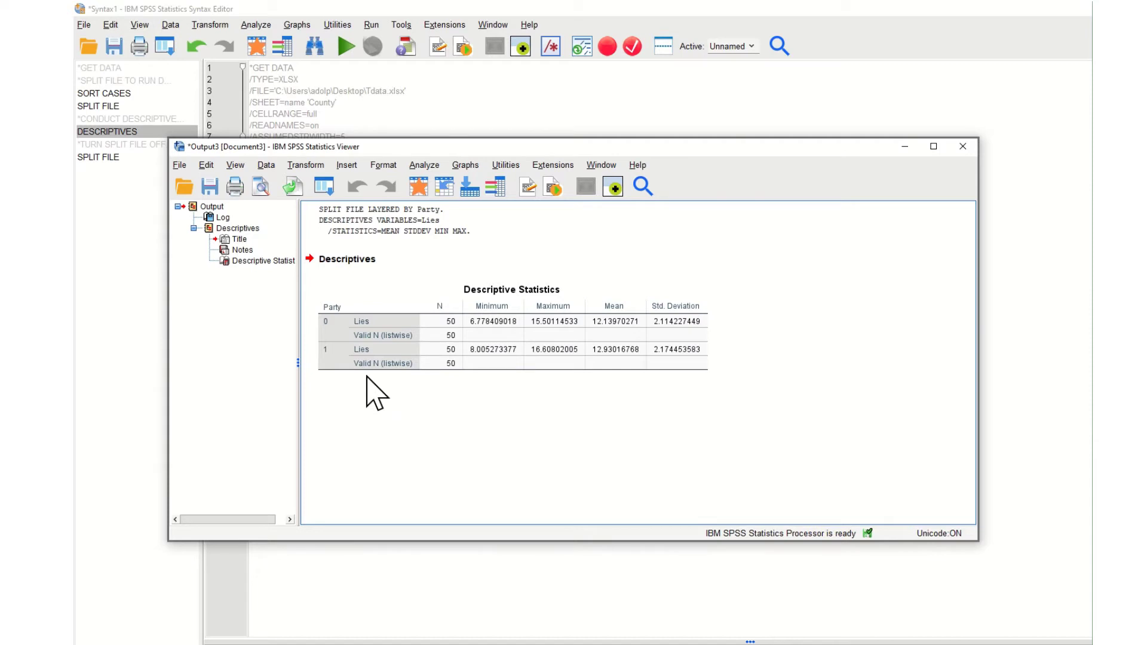
Examine the minimum, maximum, mean and standard deviation of Lies for each Party group in the Descriptive Statistics table
left_click(366, 356)
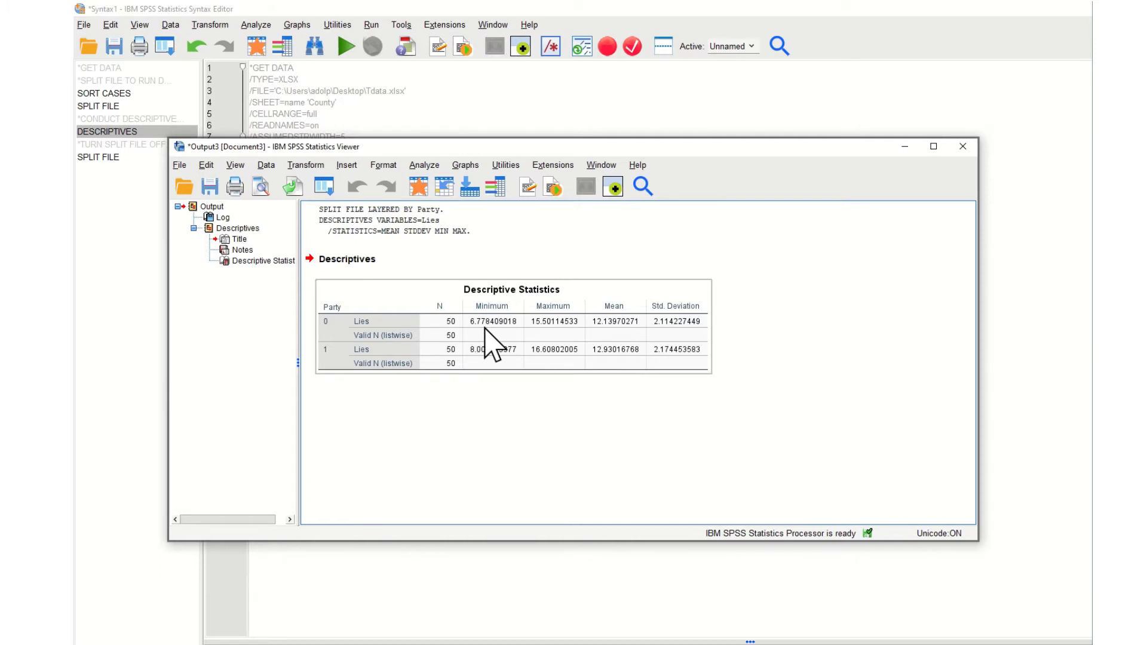
left_click(527, 330)
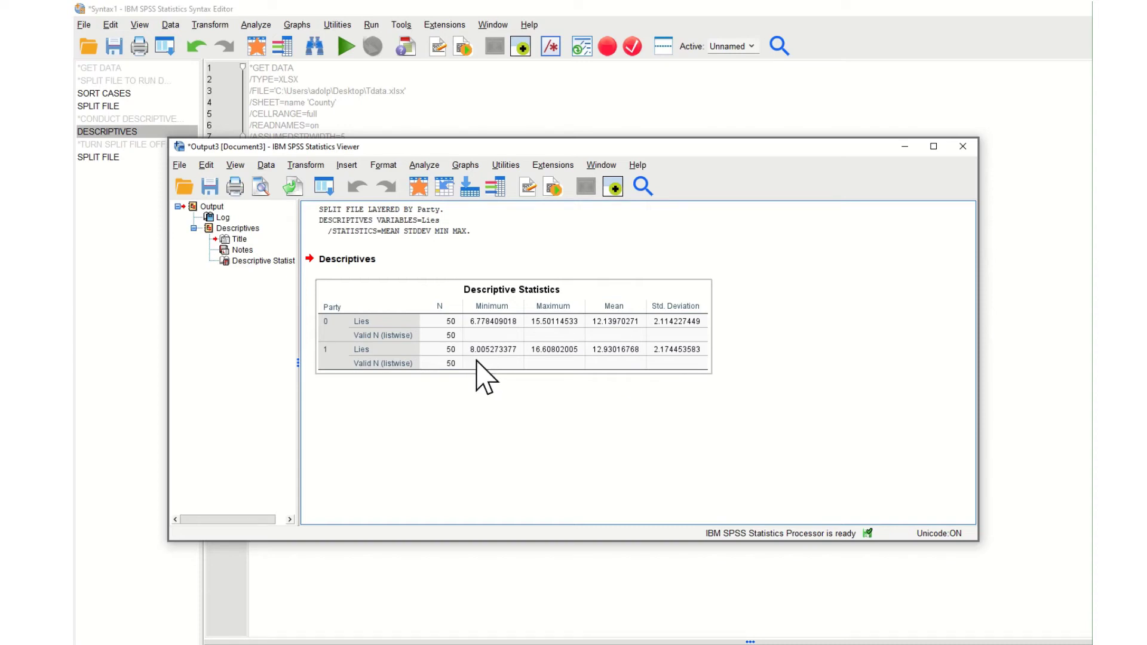
left_click(498, 461)
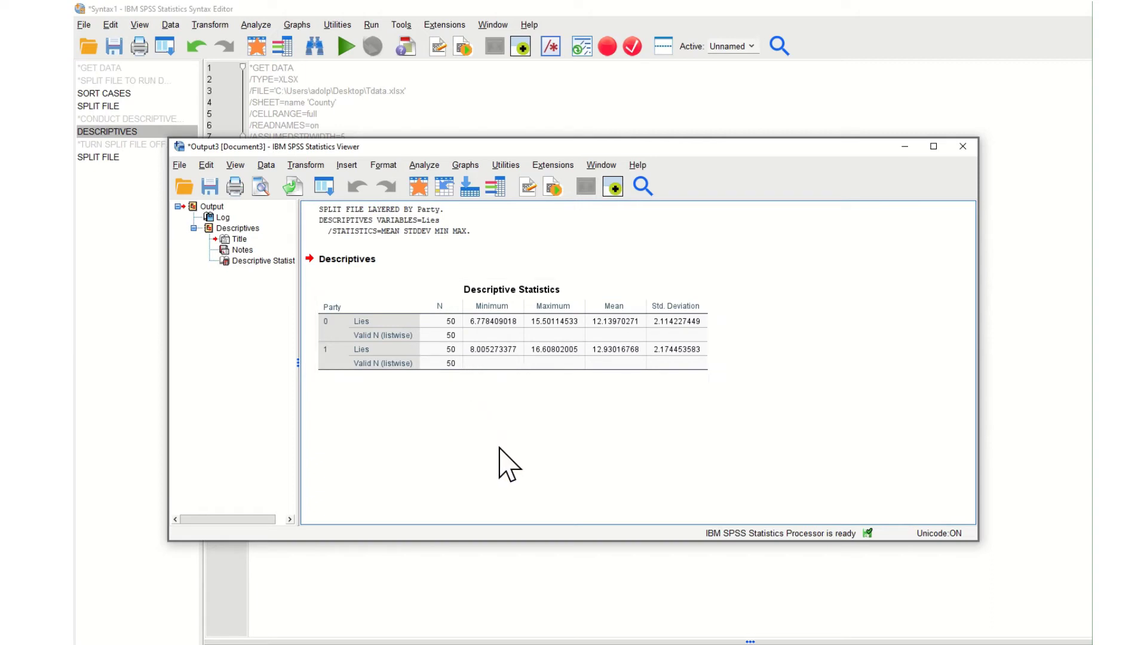
left_click(535, 339)
left_click(377, 314)
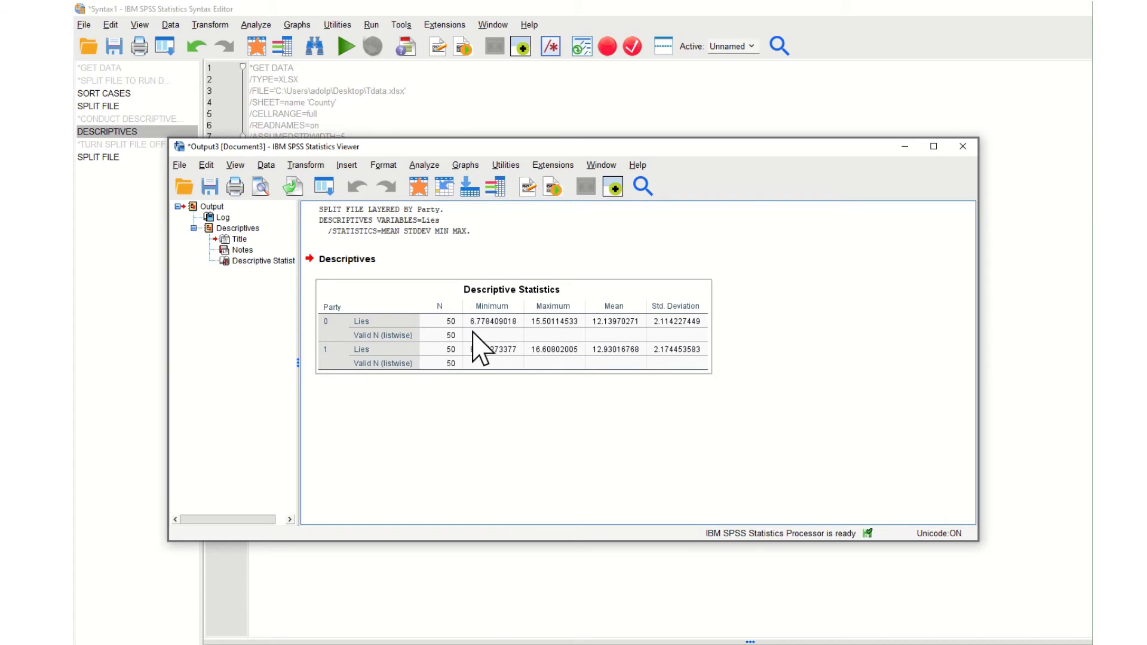
left_click(433, 412)
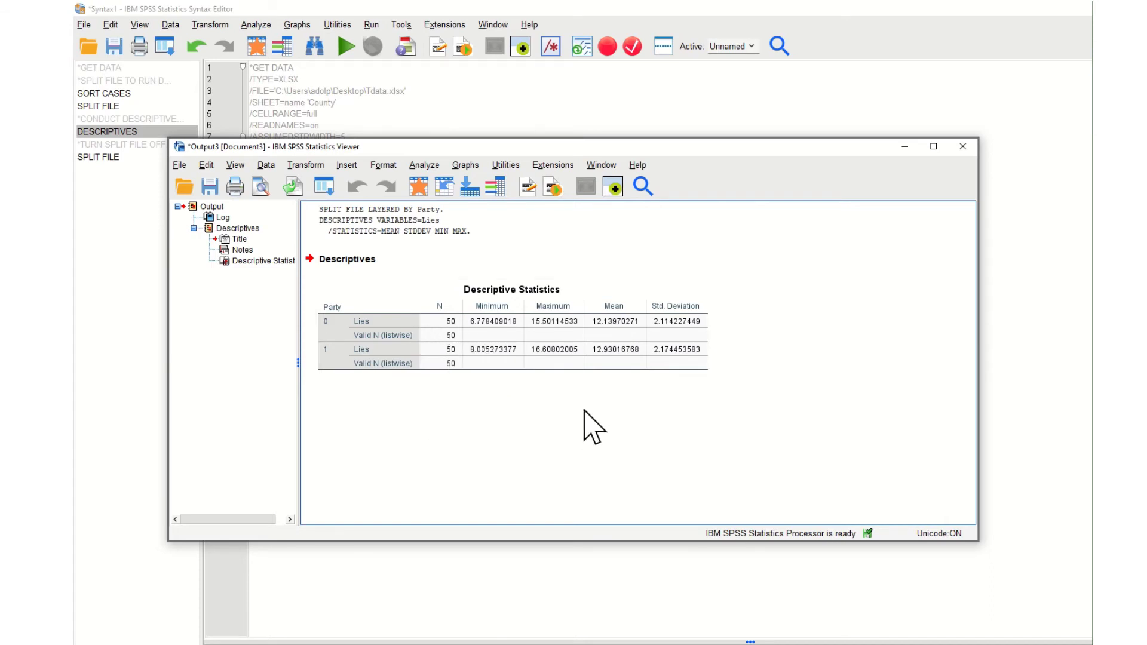
Return to the syntax and run the SPLIT FILE OFF command to end the grouping by party
left_click(577, 107)
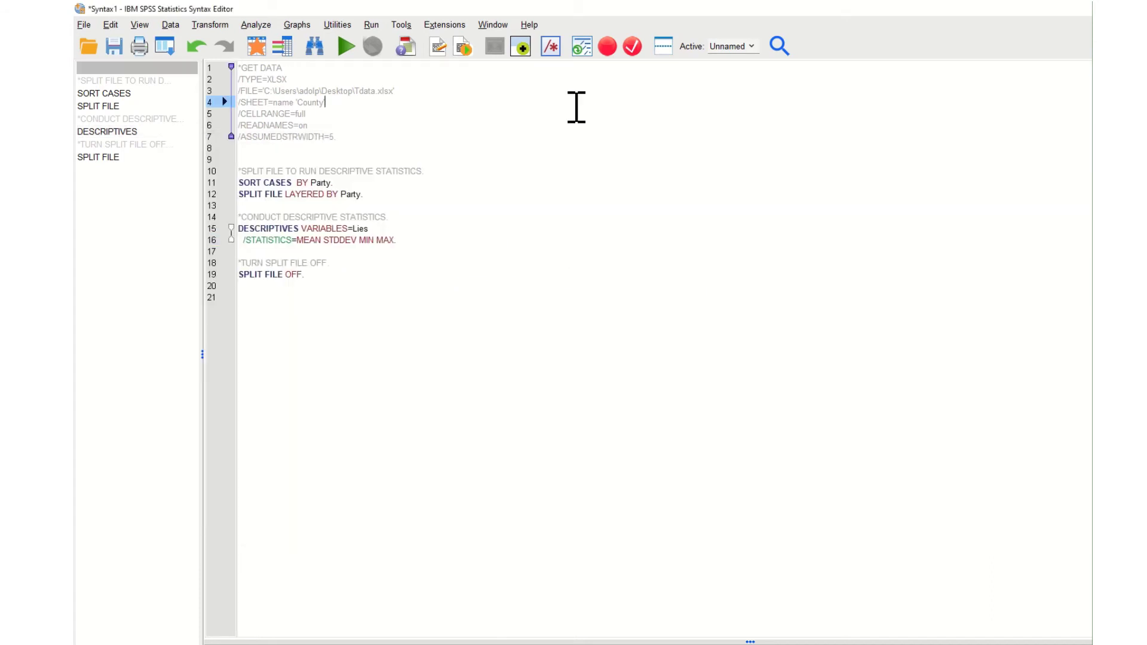
left_click(334, 276)
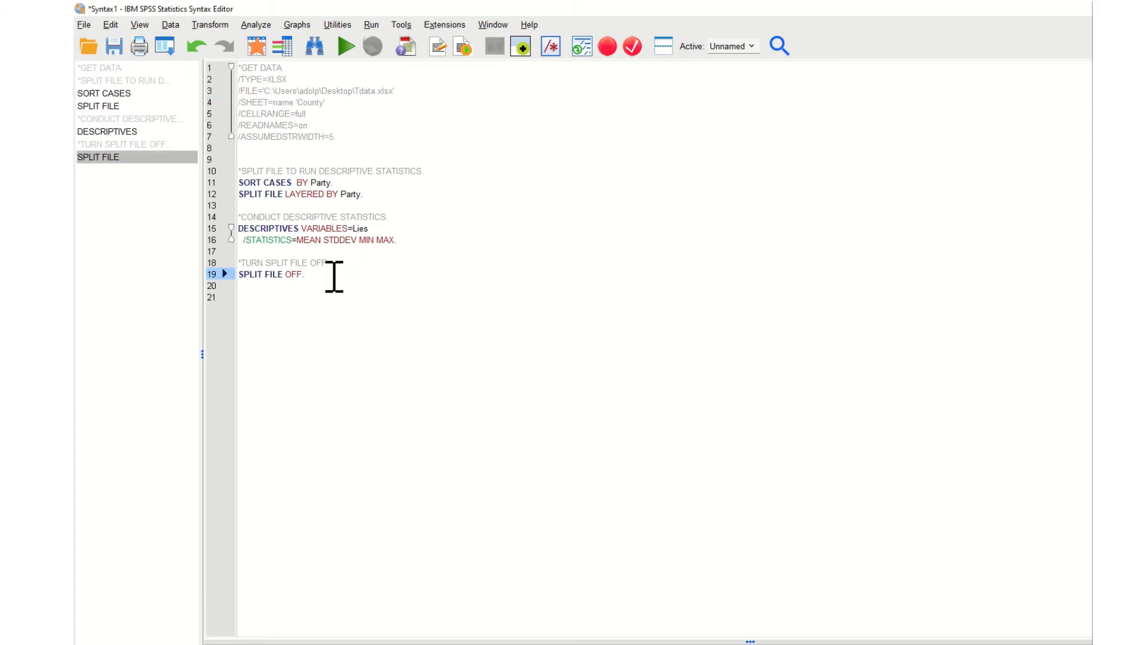
left_click_drag(328, 276, 238, 274)
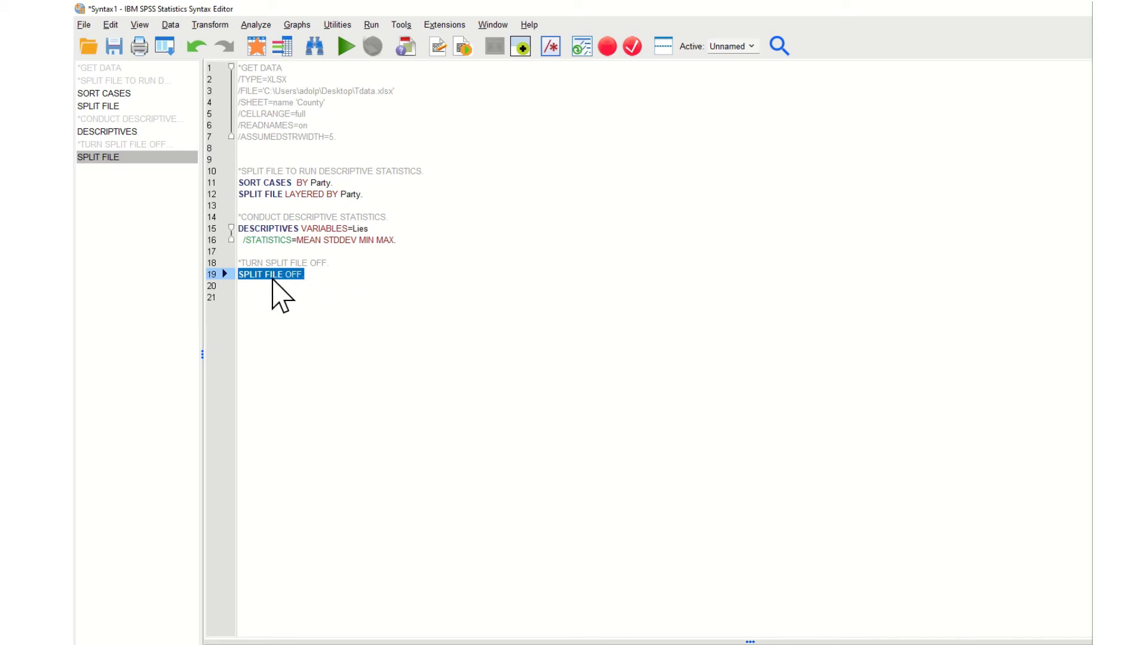
left_click(346, 46)
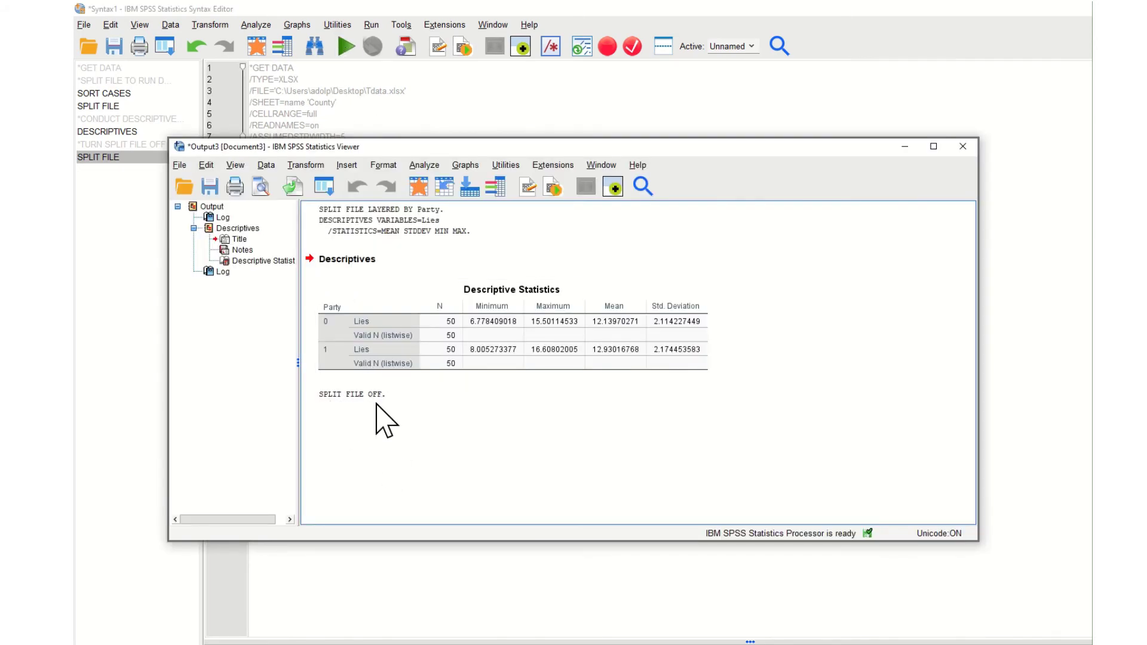
Rerun the DESCRIPTIVES command on Lies with mean, standard deviation, minimum and maximum for the whole unsplit sample
left_click(451, 124)
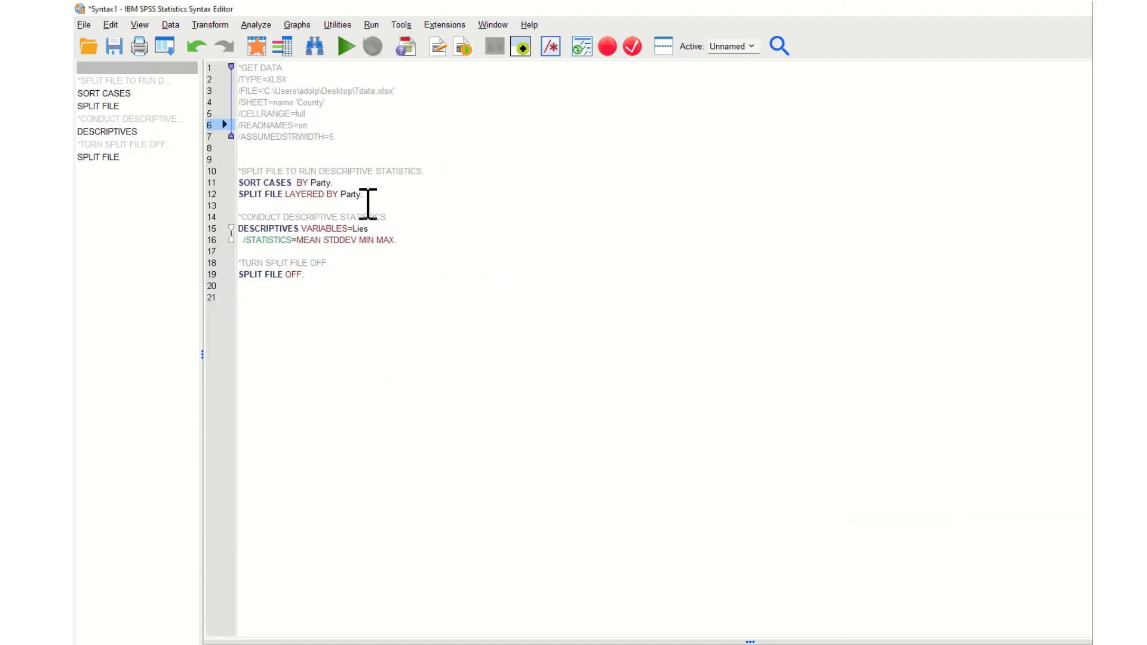
left_click(410, 244)
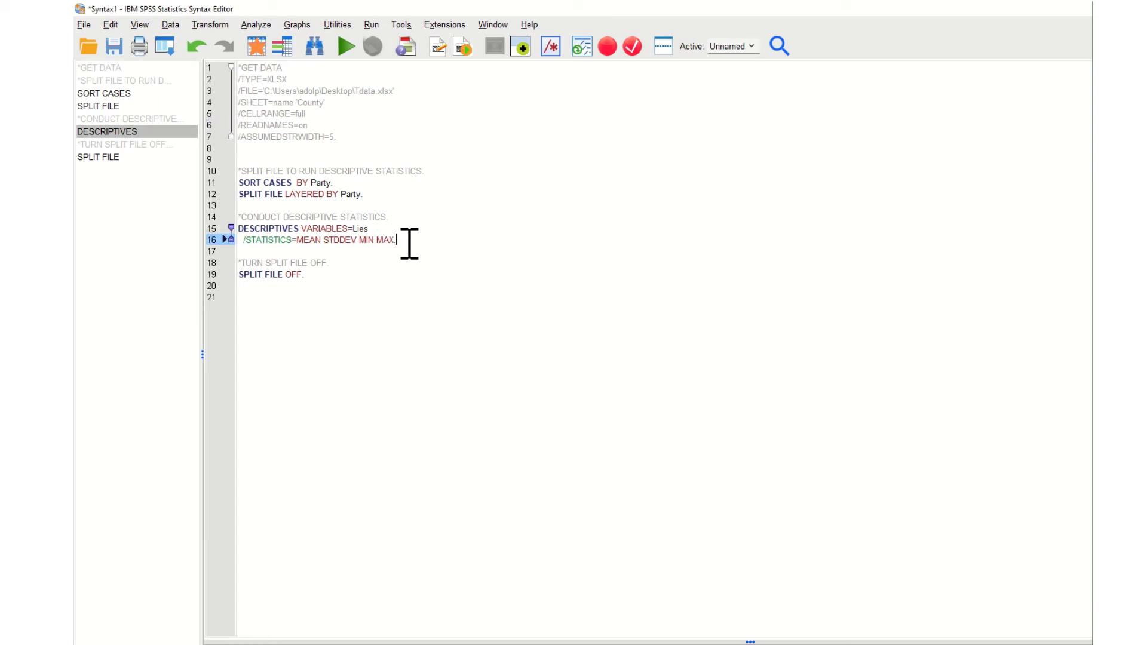
key("Down")
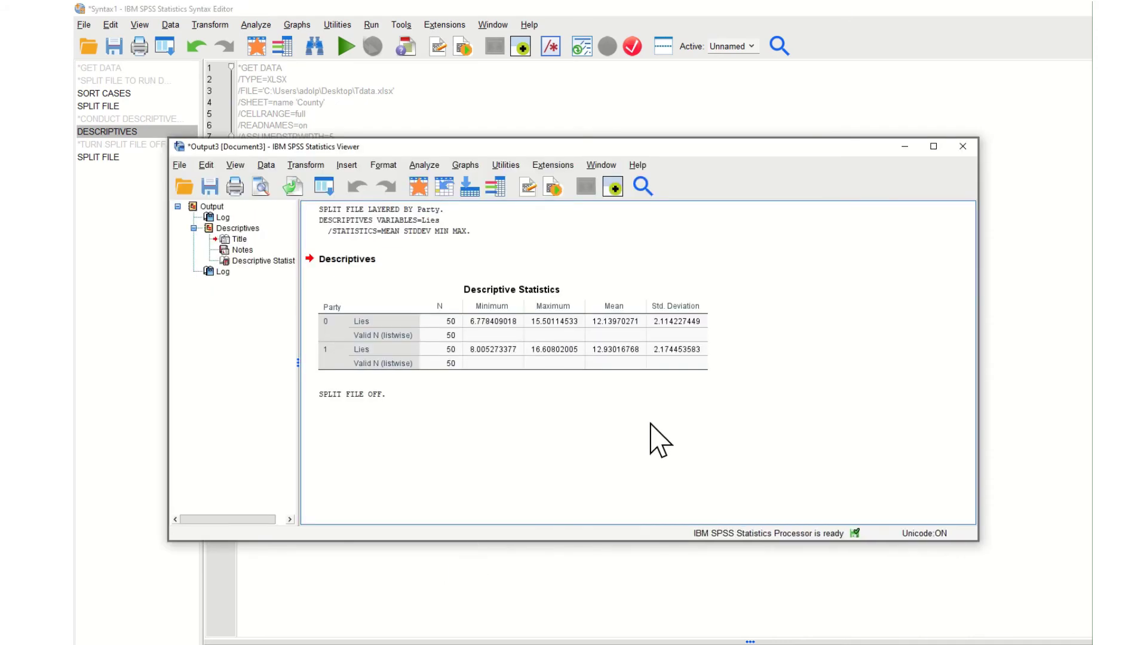
left_click(533, 95)
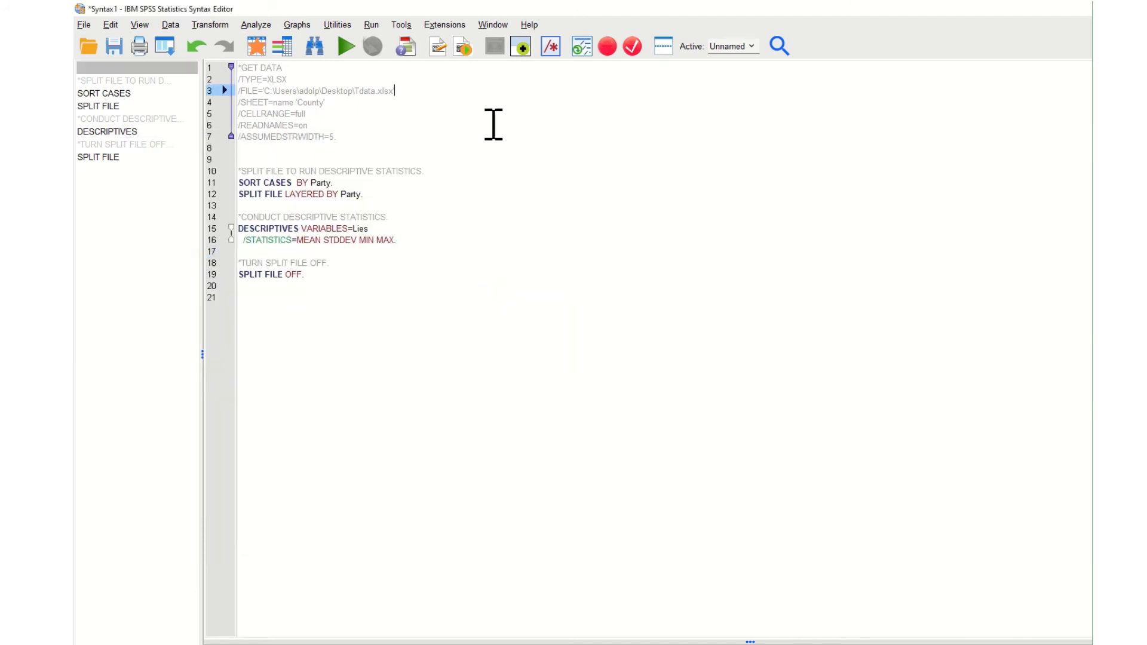
left_click(402, 240)
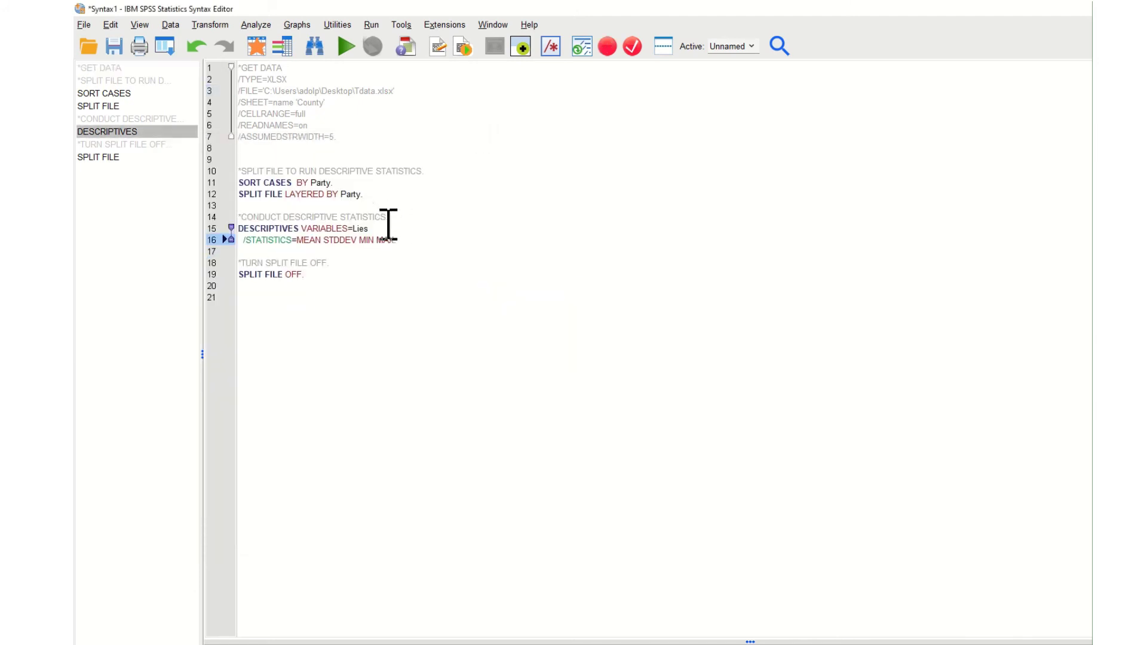
left_click(345, 48)
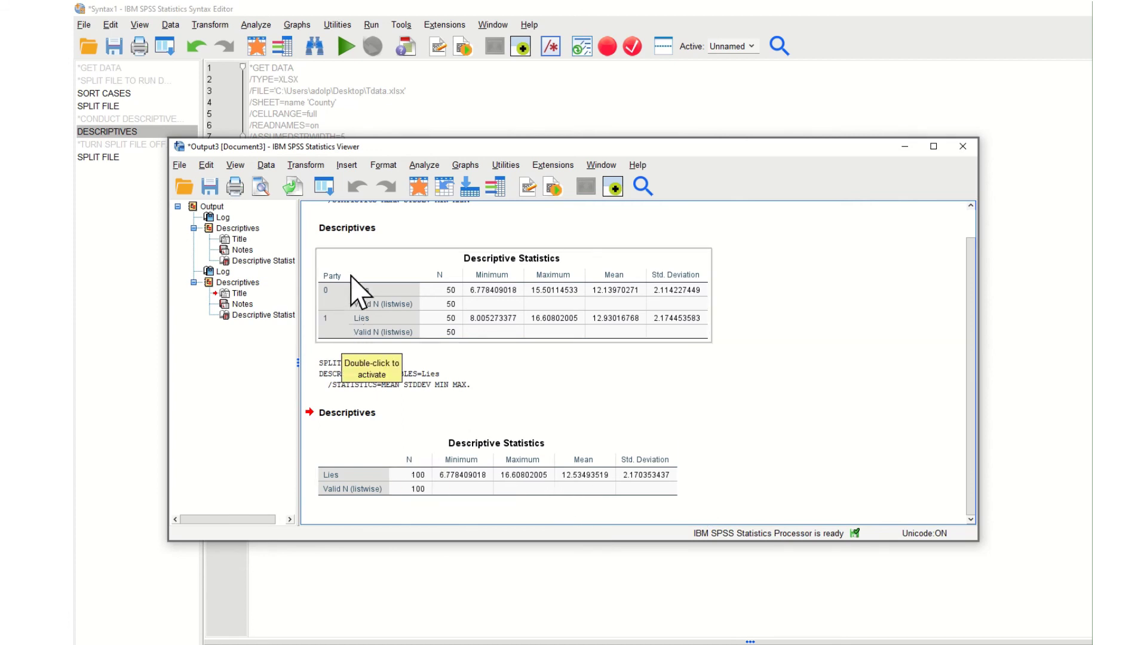
mouse_move(560, 12)
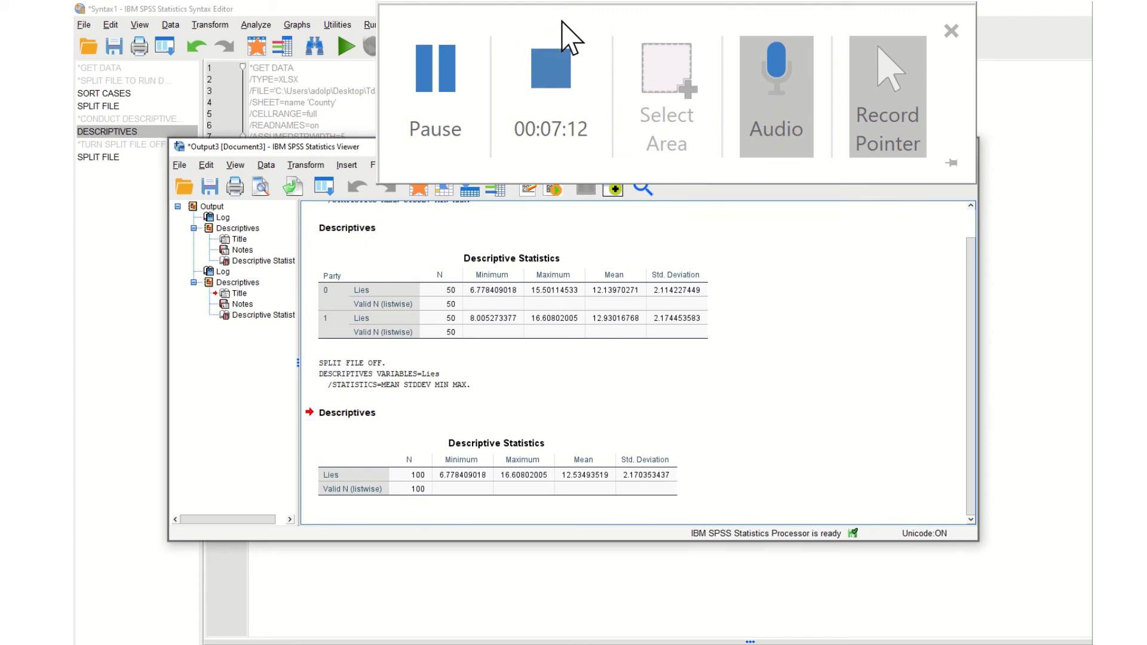
left_click(559, 71)
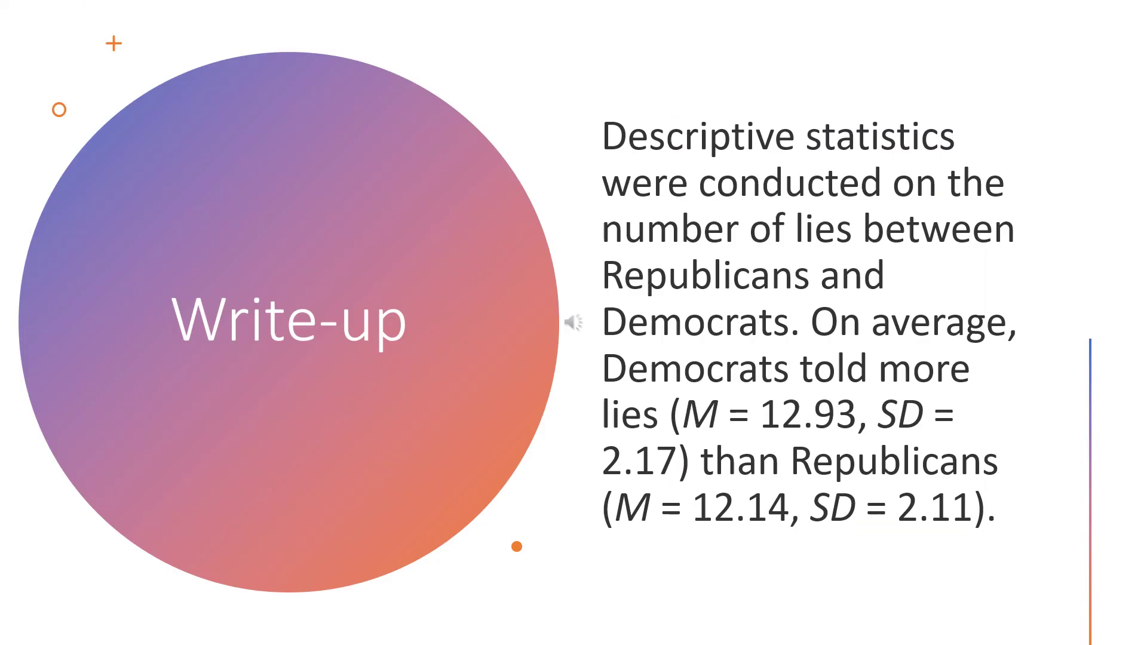